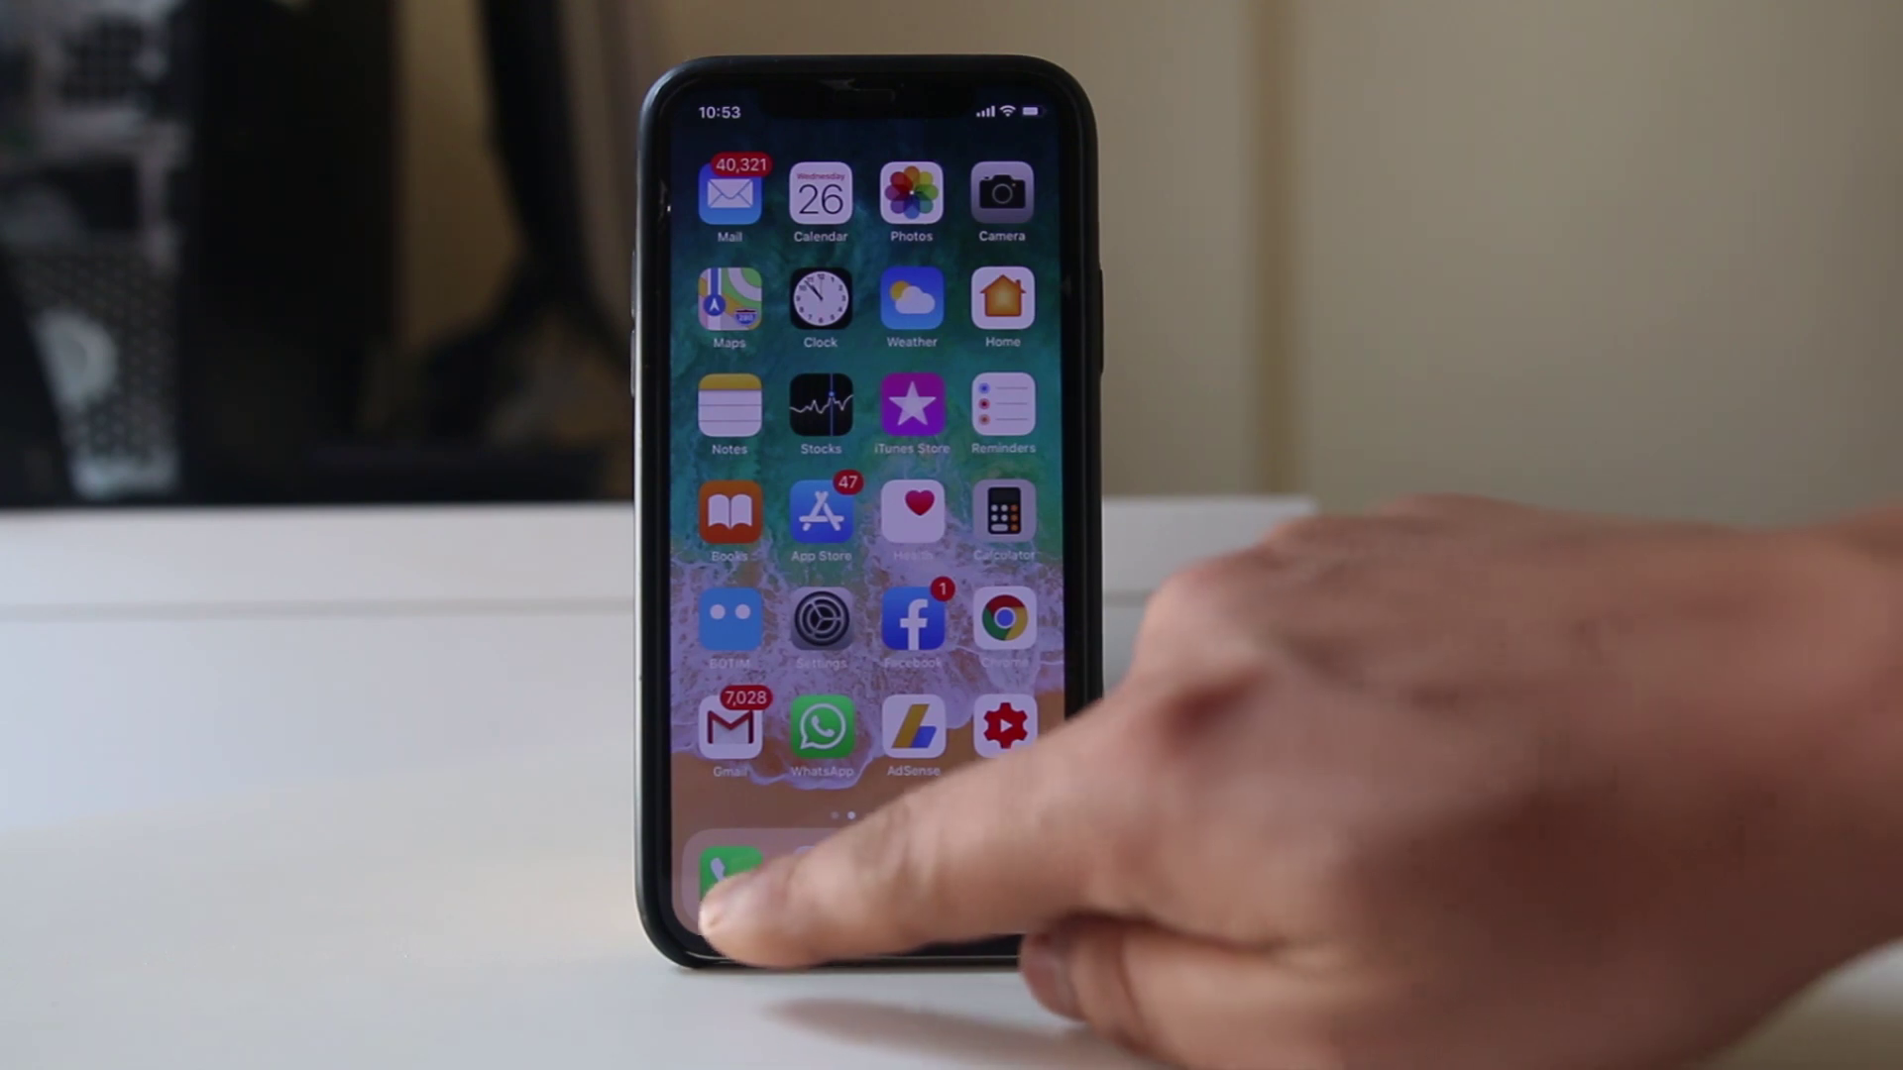
# - In Phone, start adding a favorite from the empty Favorites tab
pyautogui.click(729, 878)
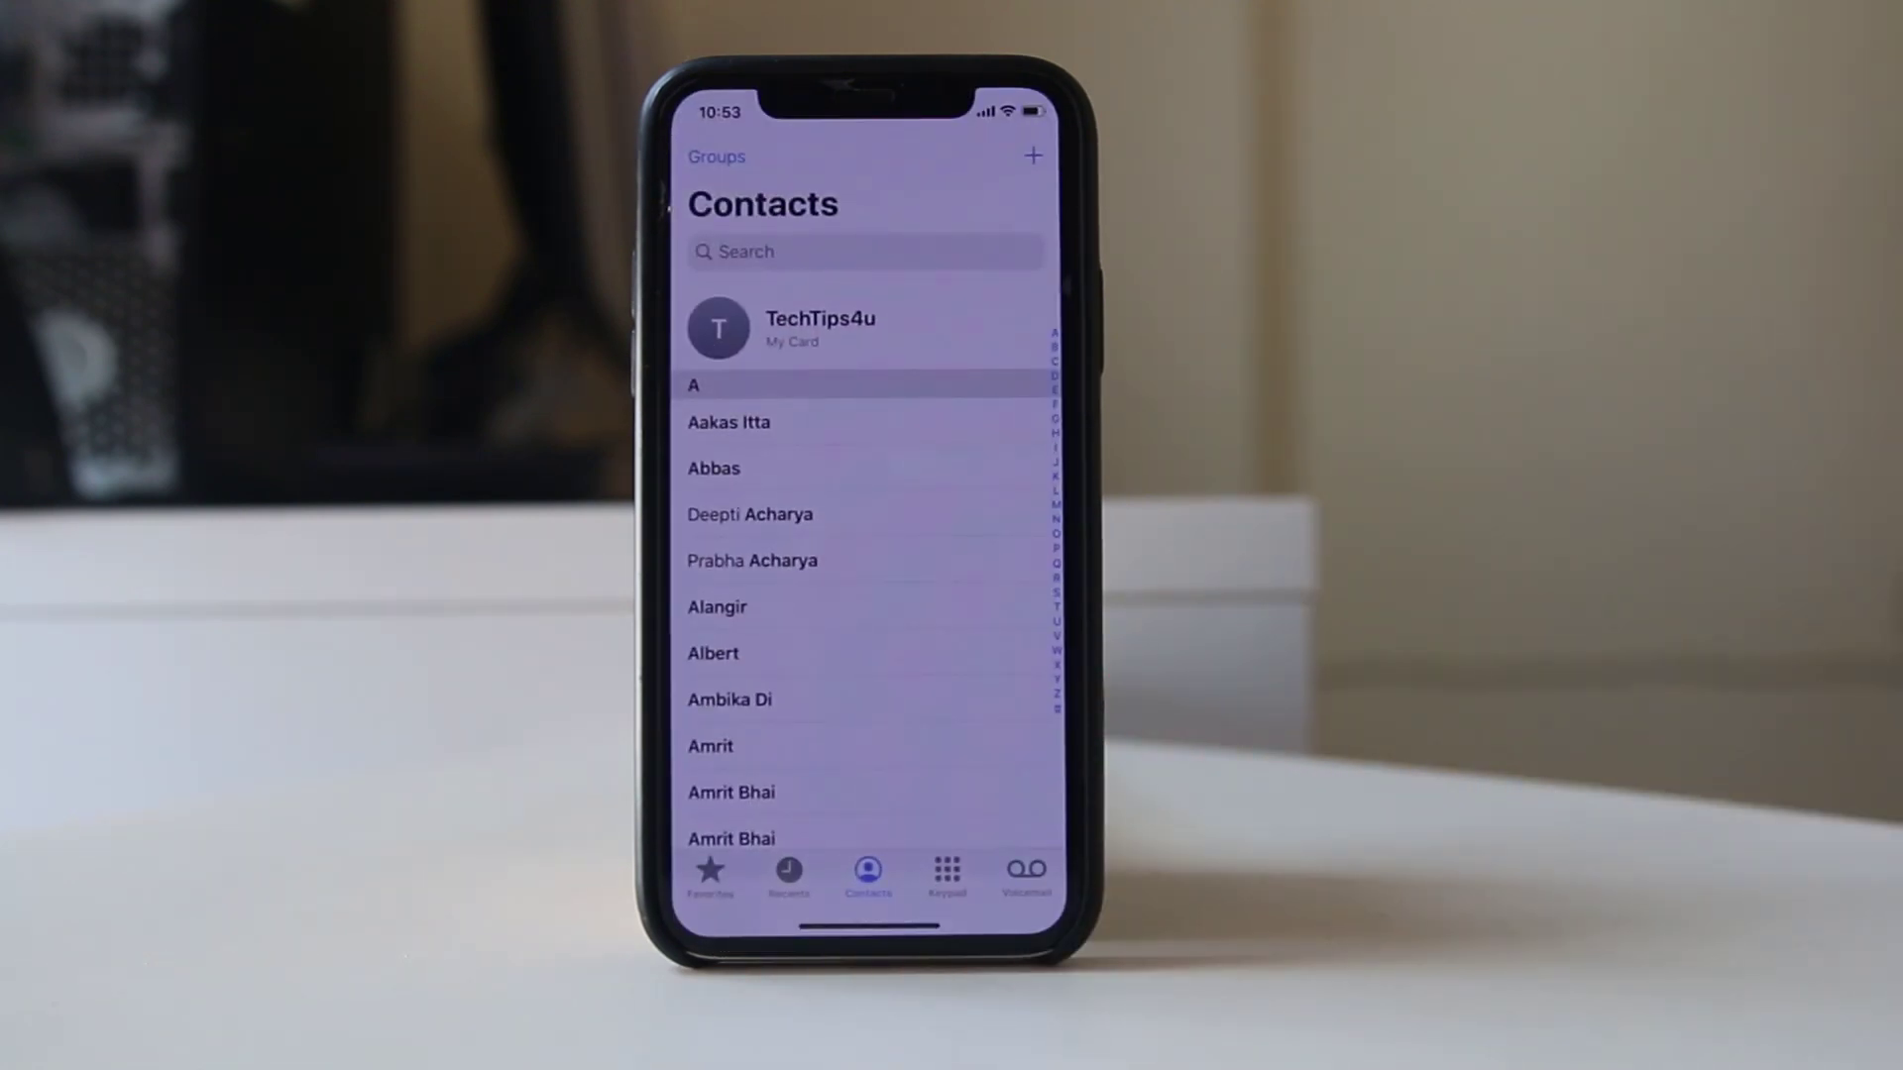
pyautogui.click(711, 875)
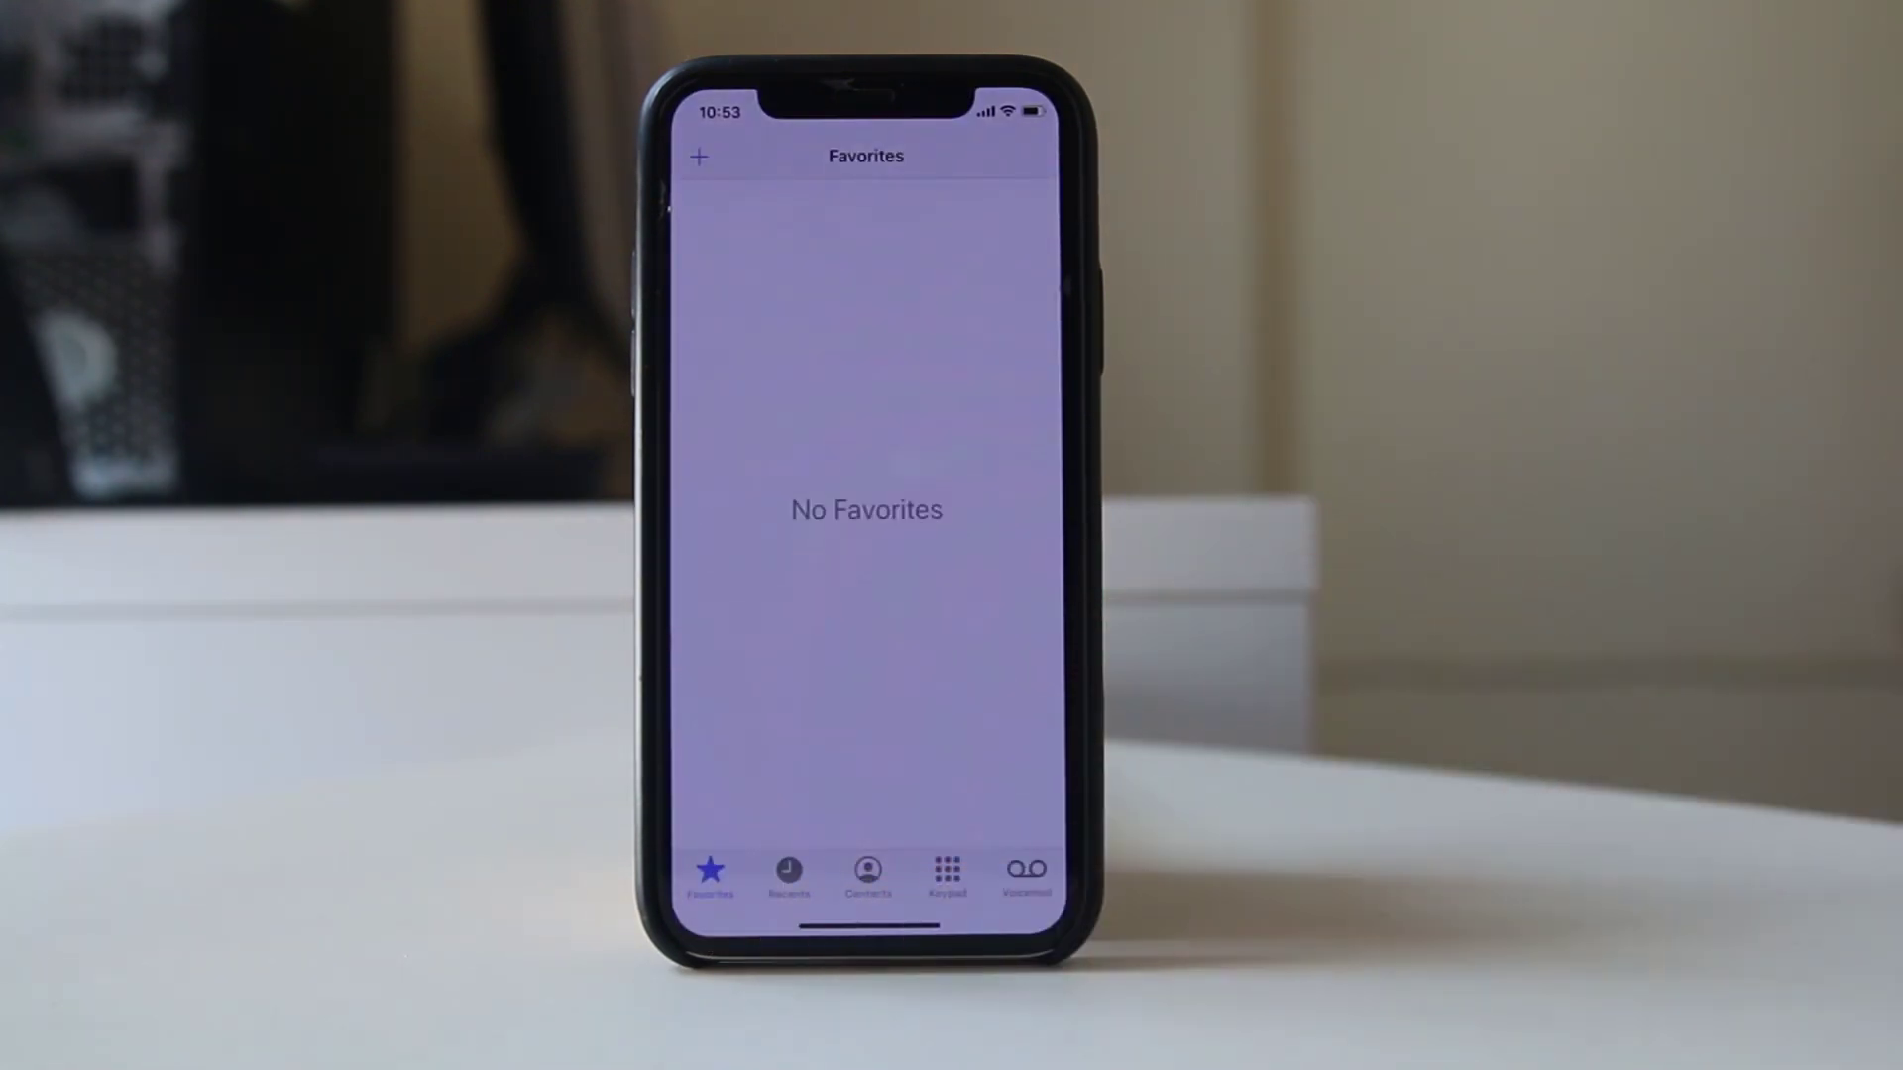
pyautogui.click(699, 156)
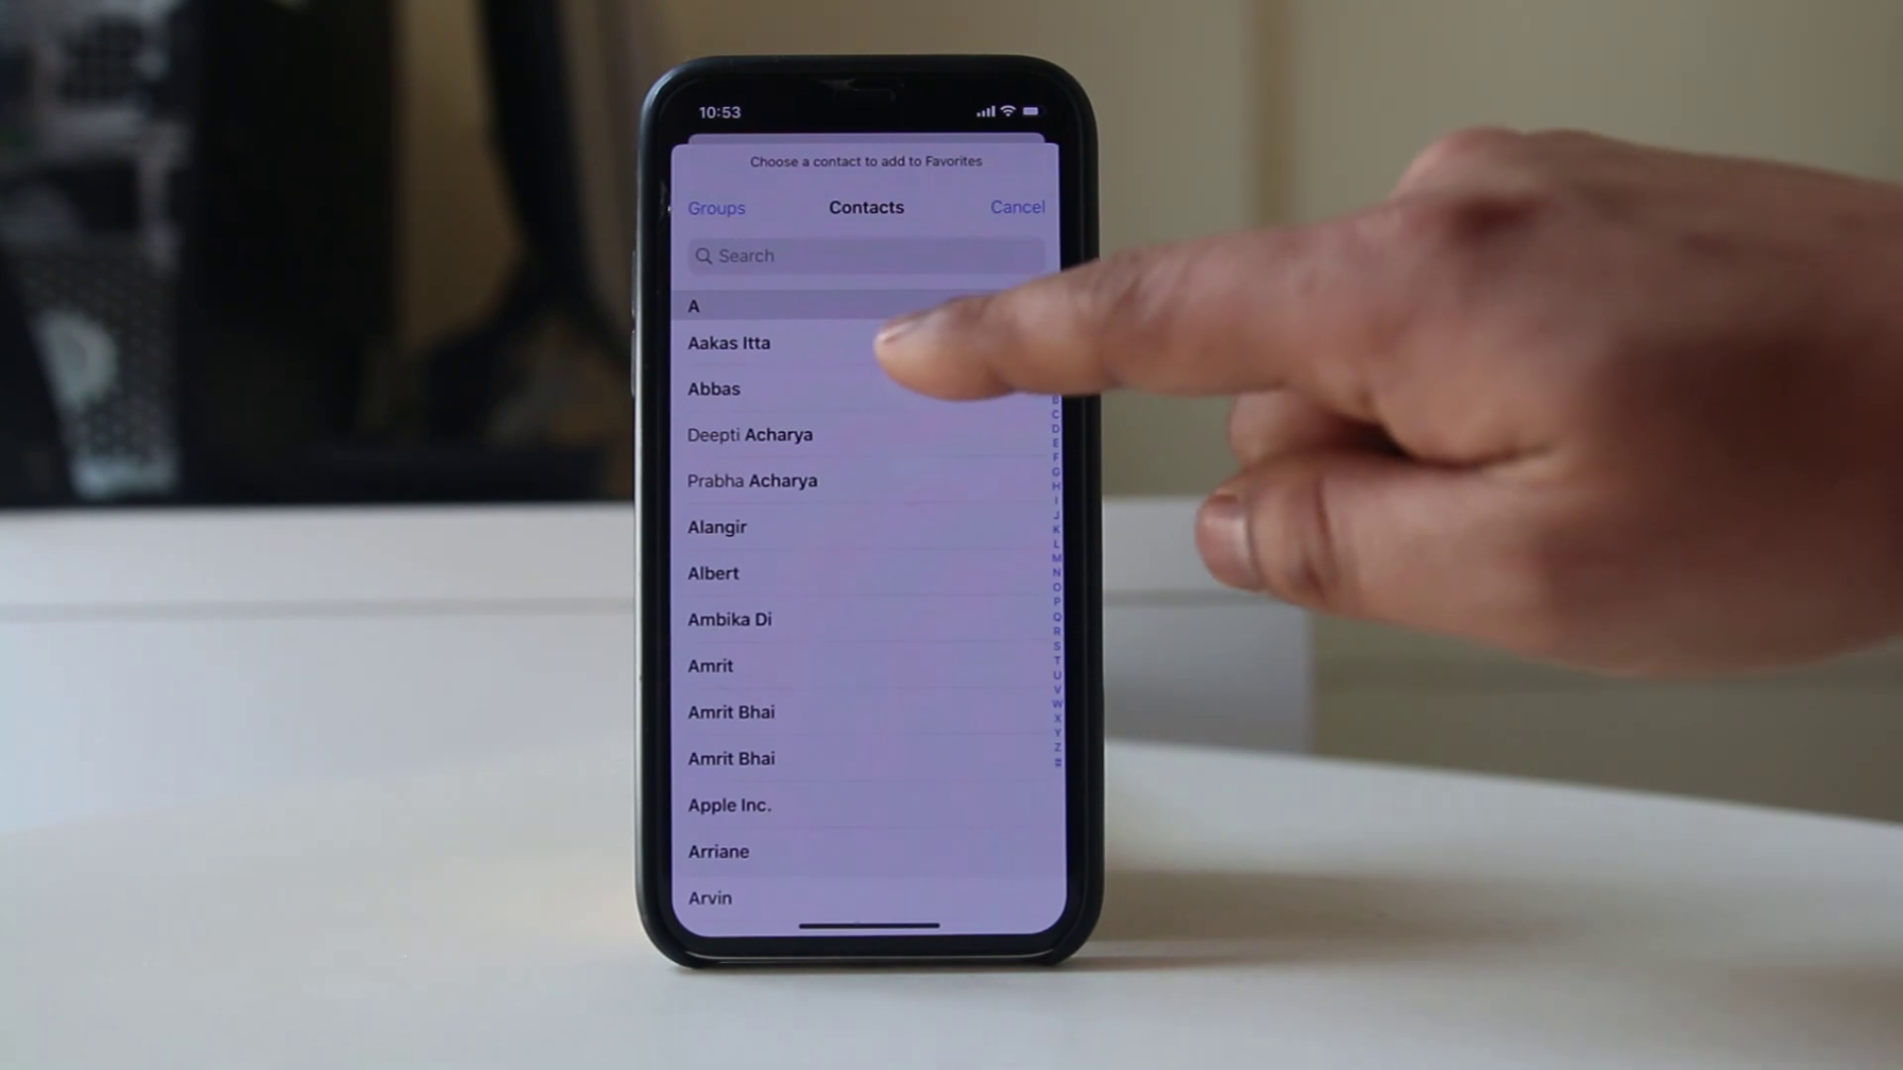
# - Make Abbas's mobile number a favorite, then return to the Home Screen
pyautogui.click(862, 386)
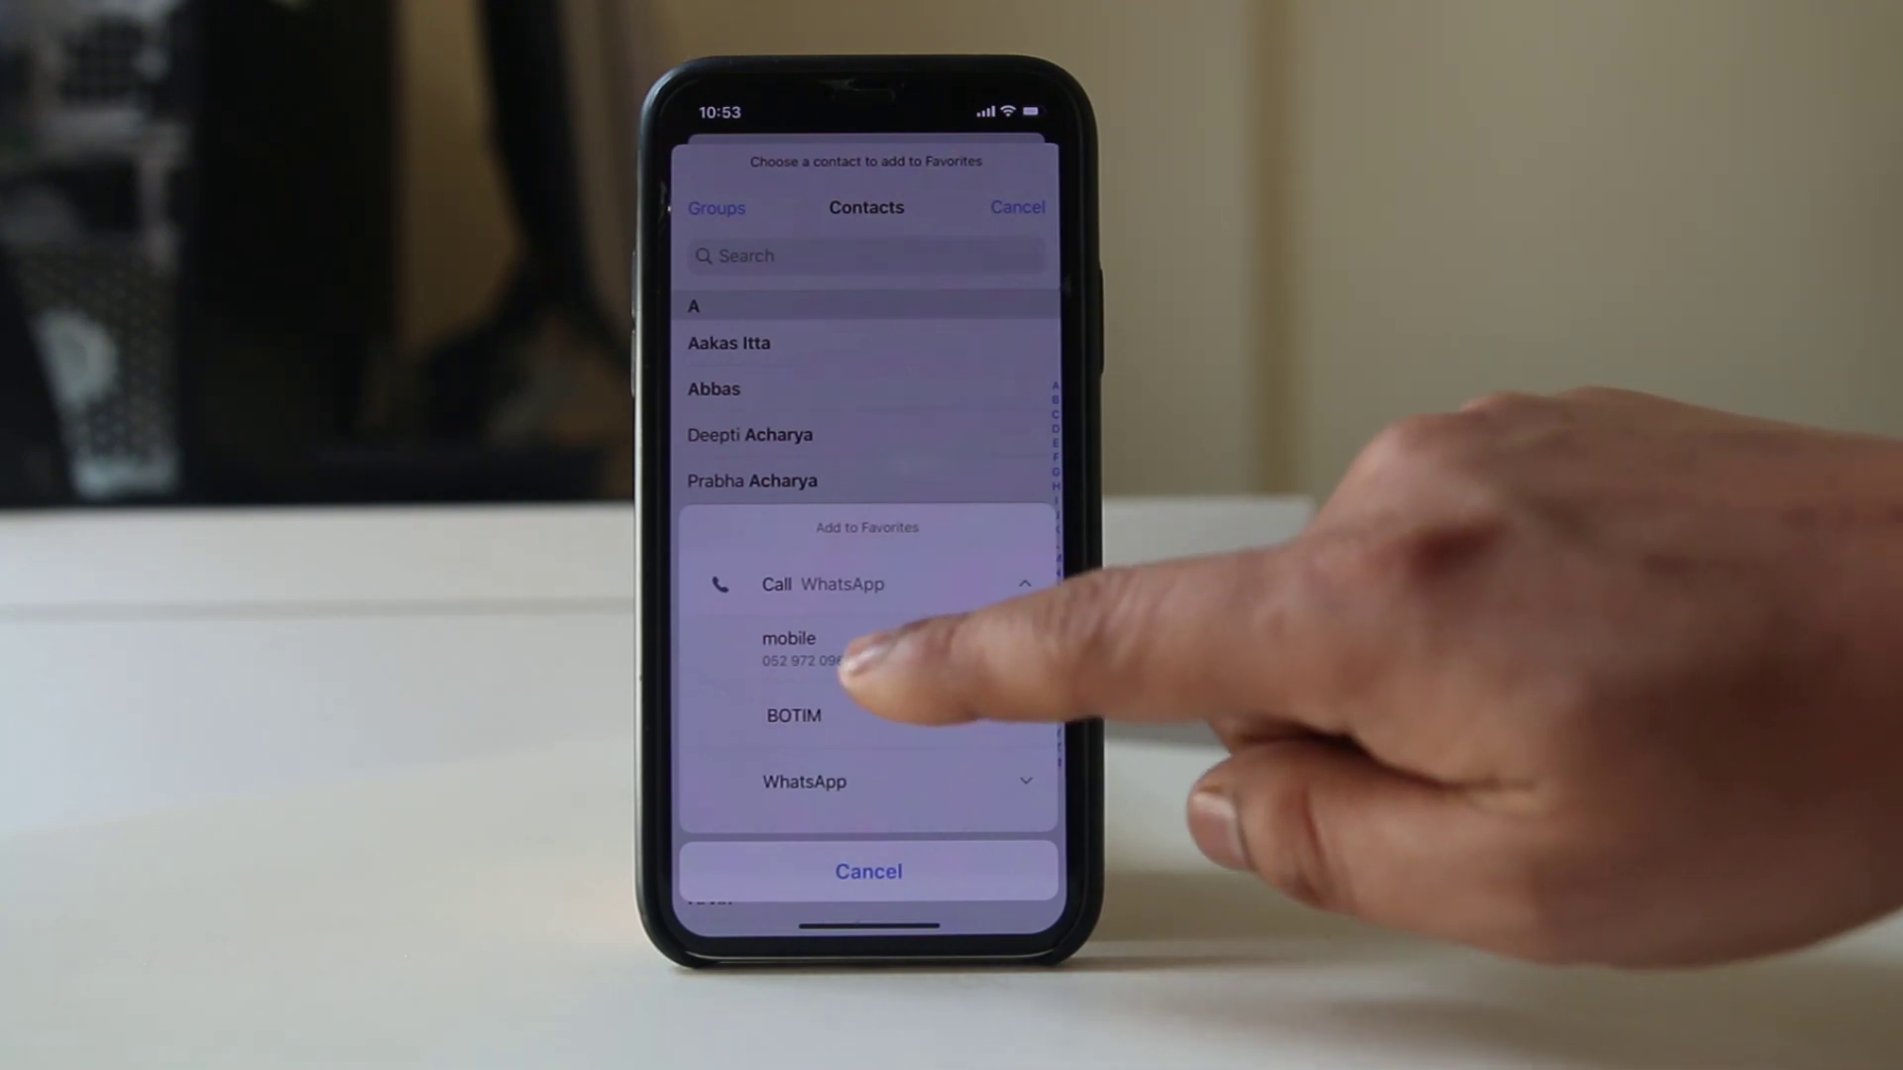
pyautogui.click(861, 662)
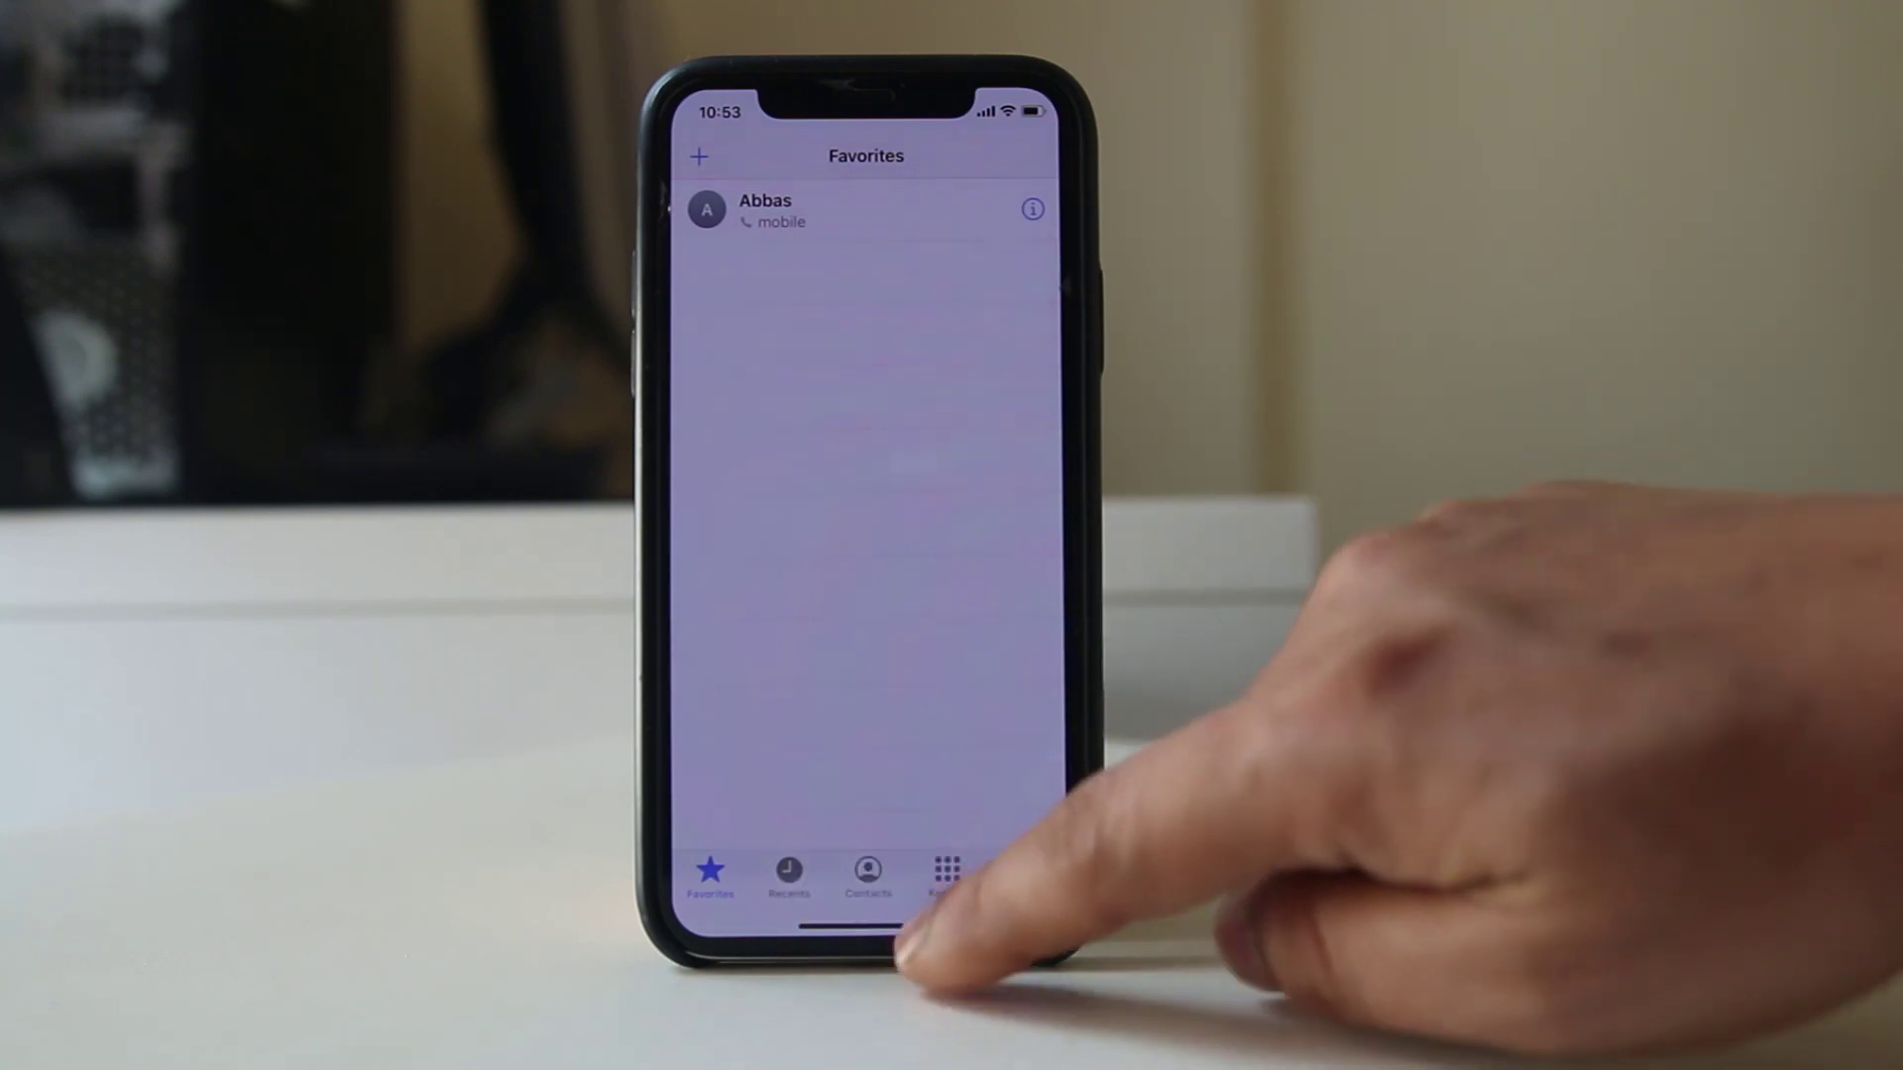
pyautogui.moveTo(893, 925); pyautogui.dragTo(952, 743)
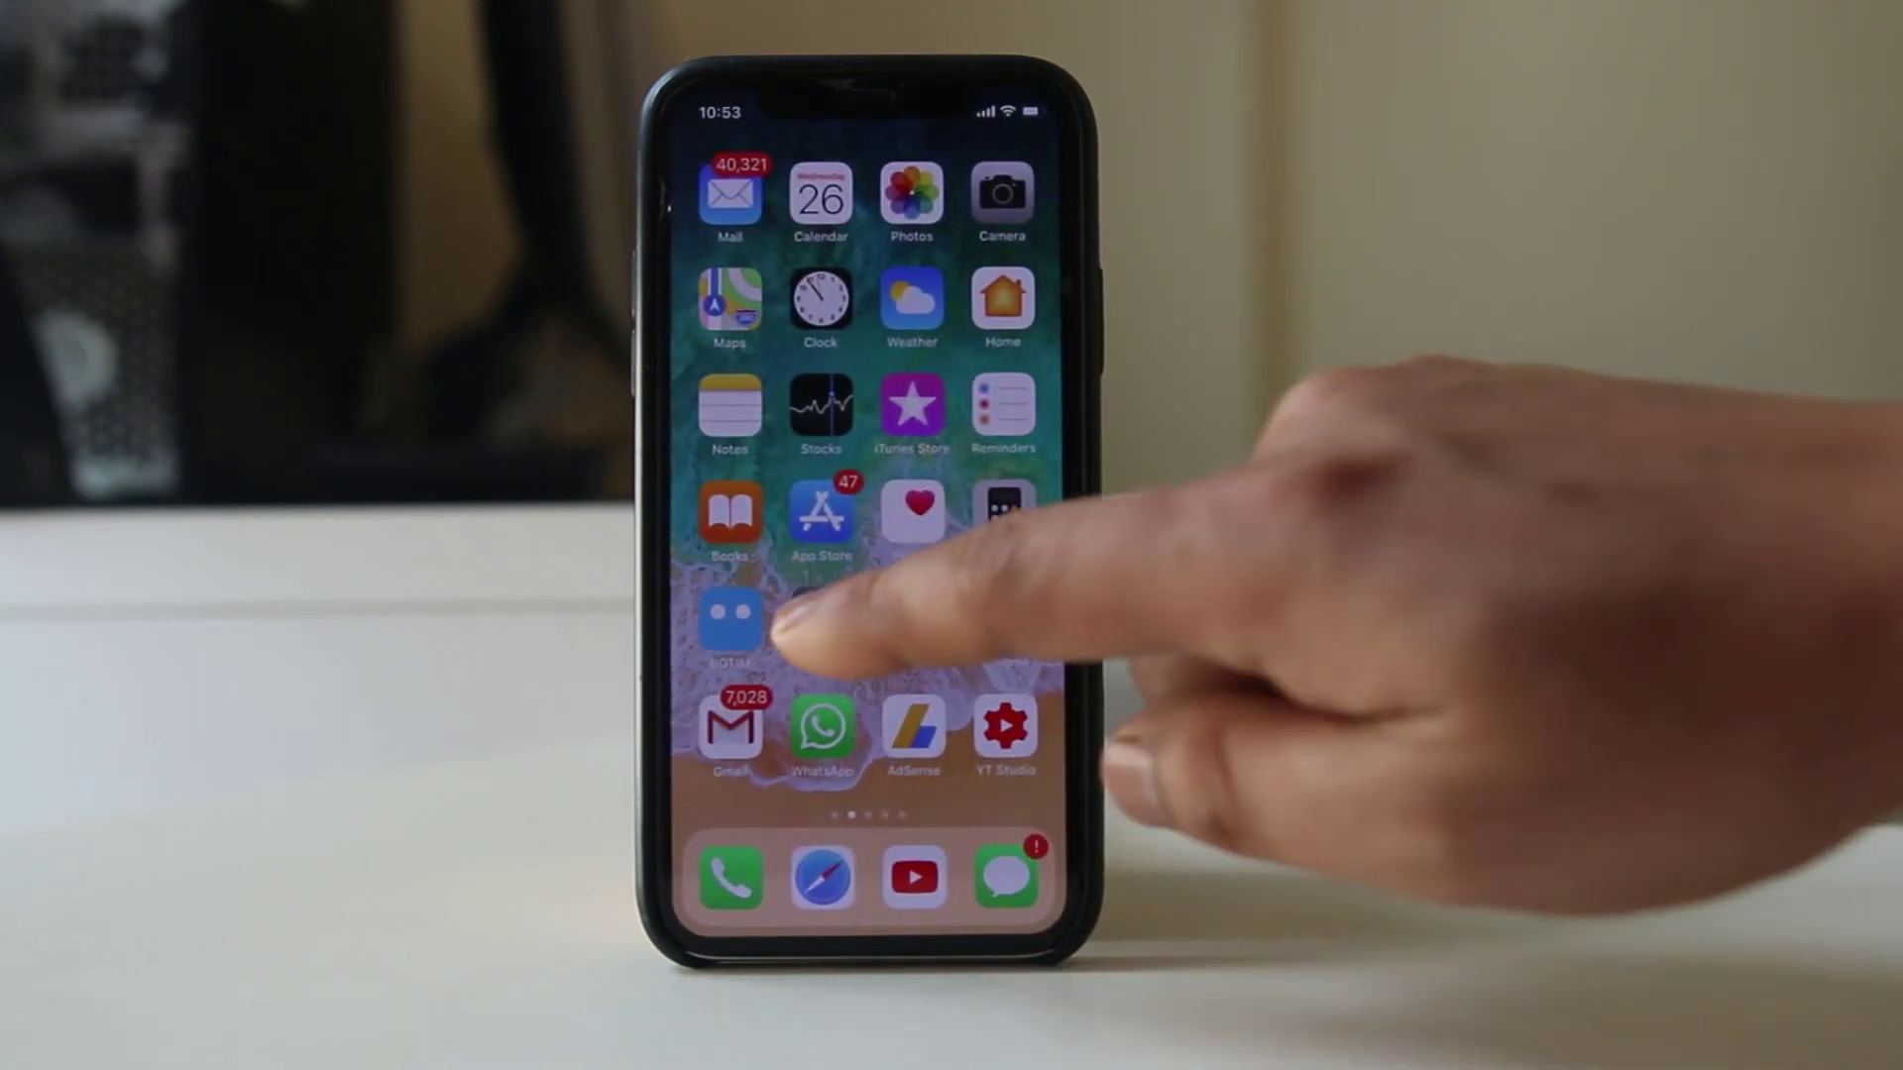
# - Turn on Do Not Disturb in Settings and set Allow Calls From to Favorites
pyautogui.click(730, 615)
pyautogui.click(803, 782)
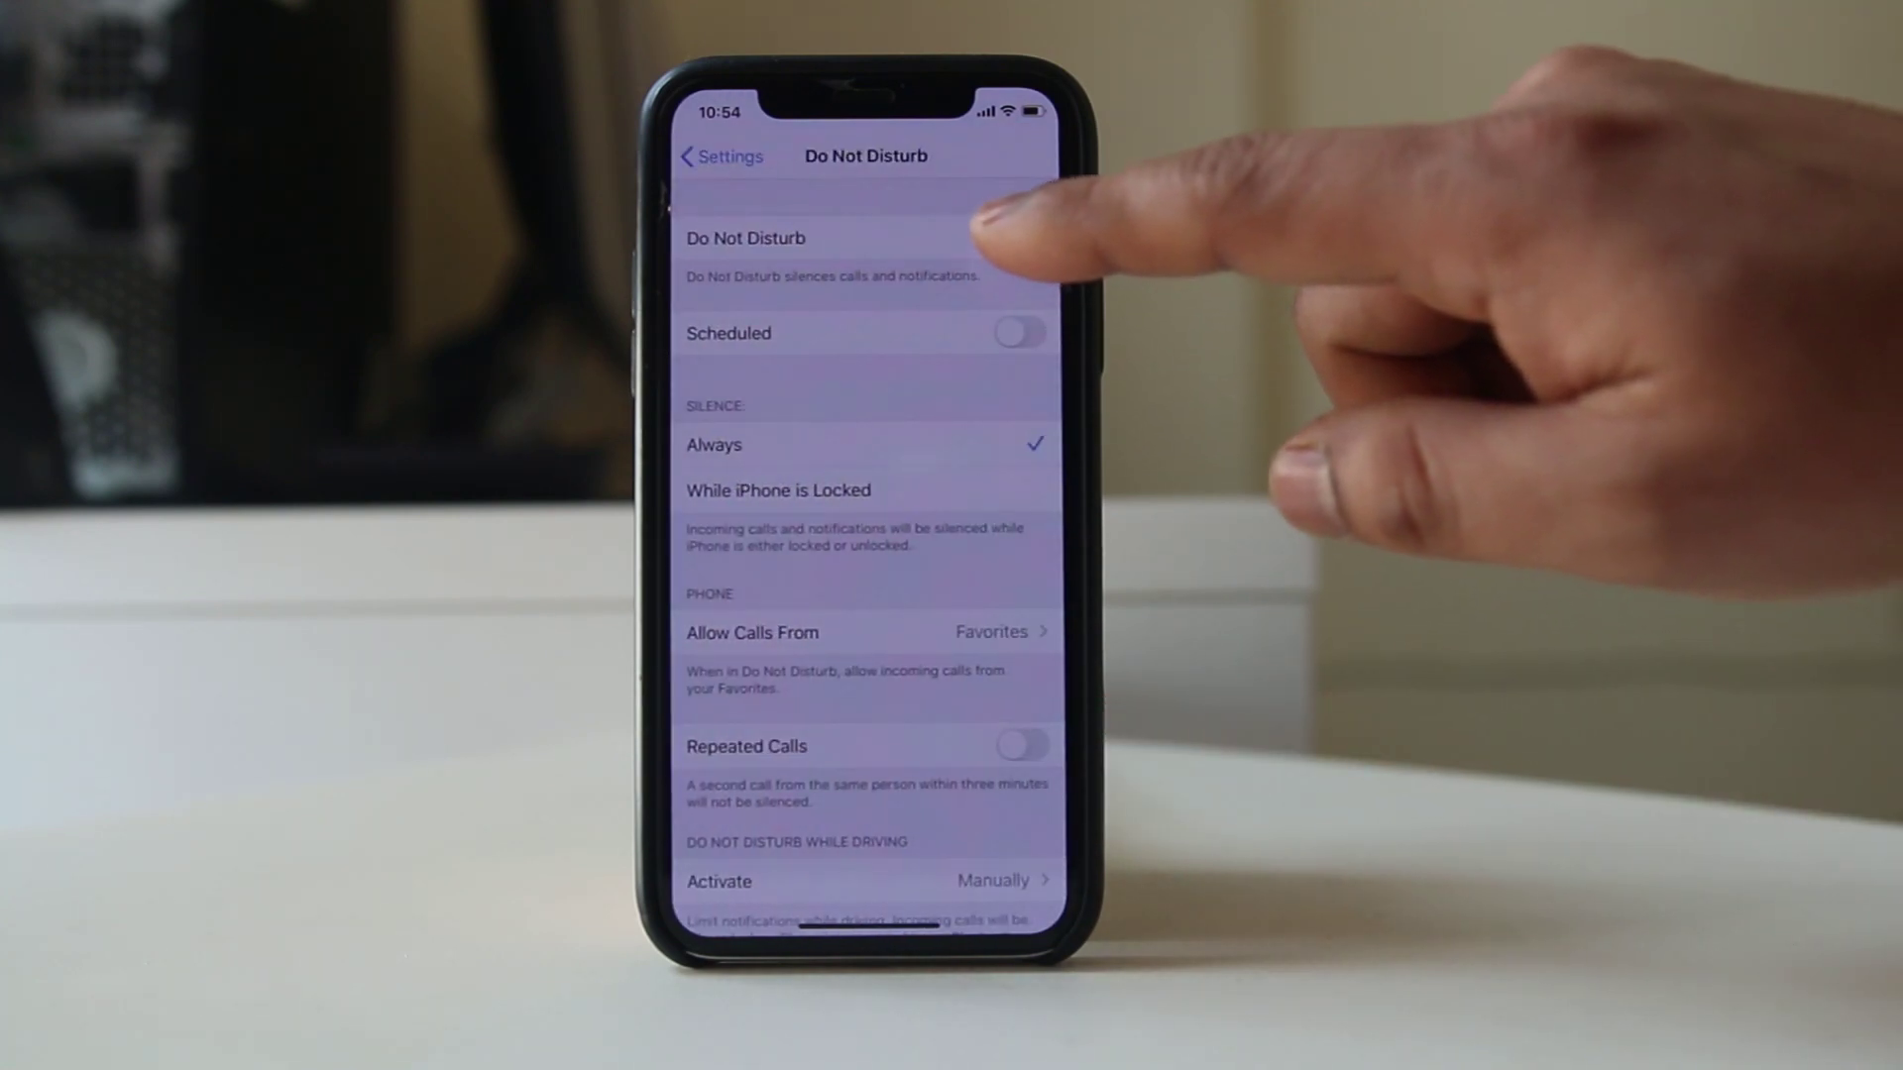
pyautogui.click(1019, 238)
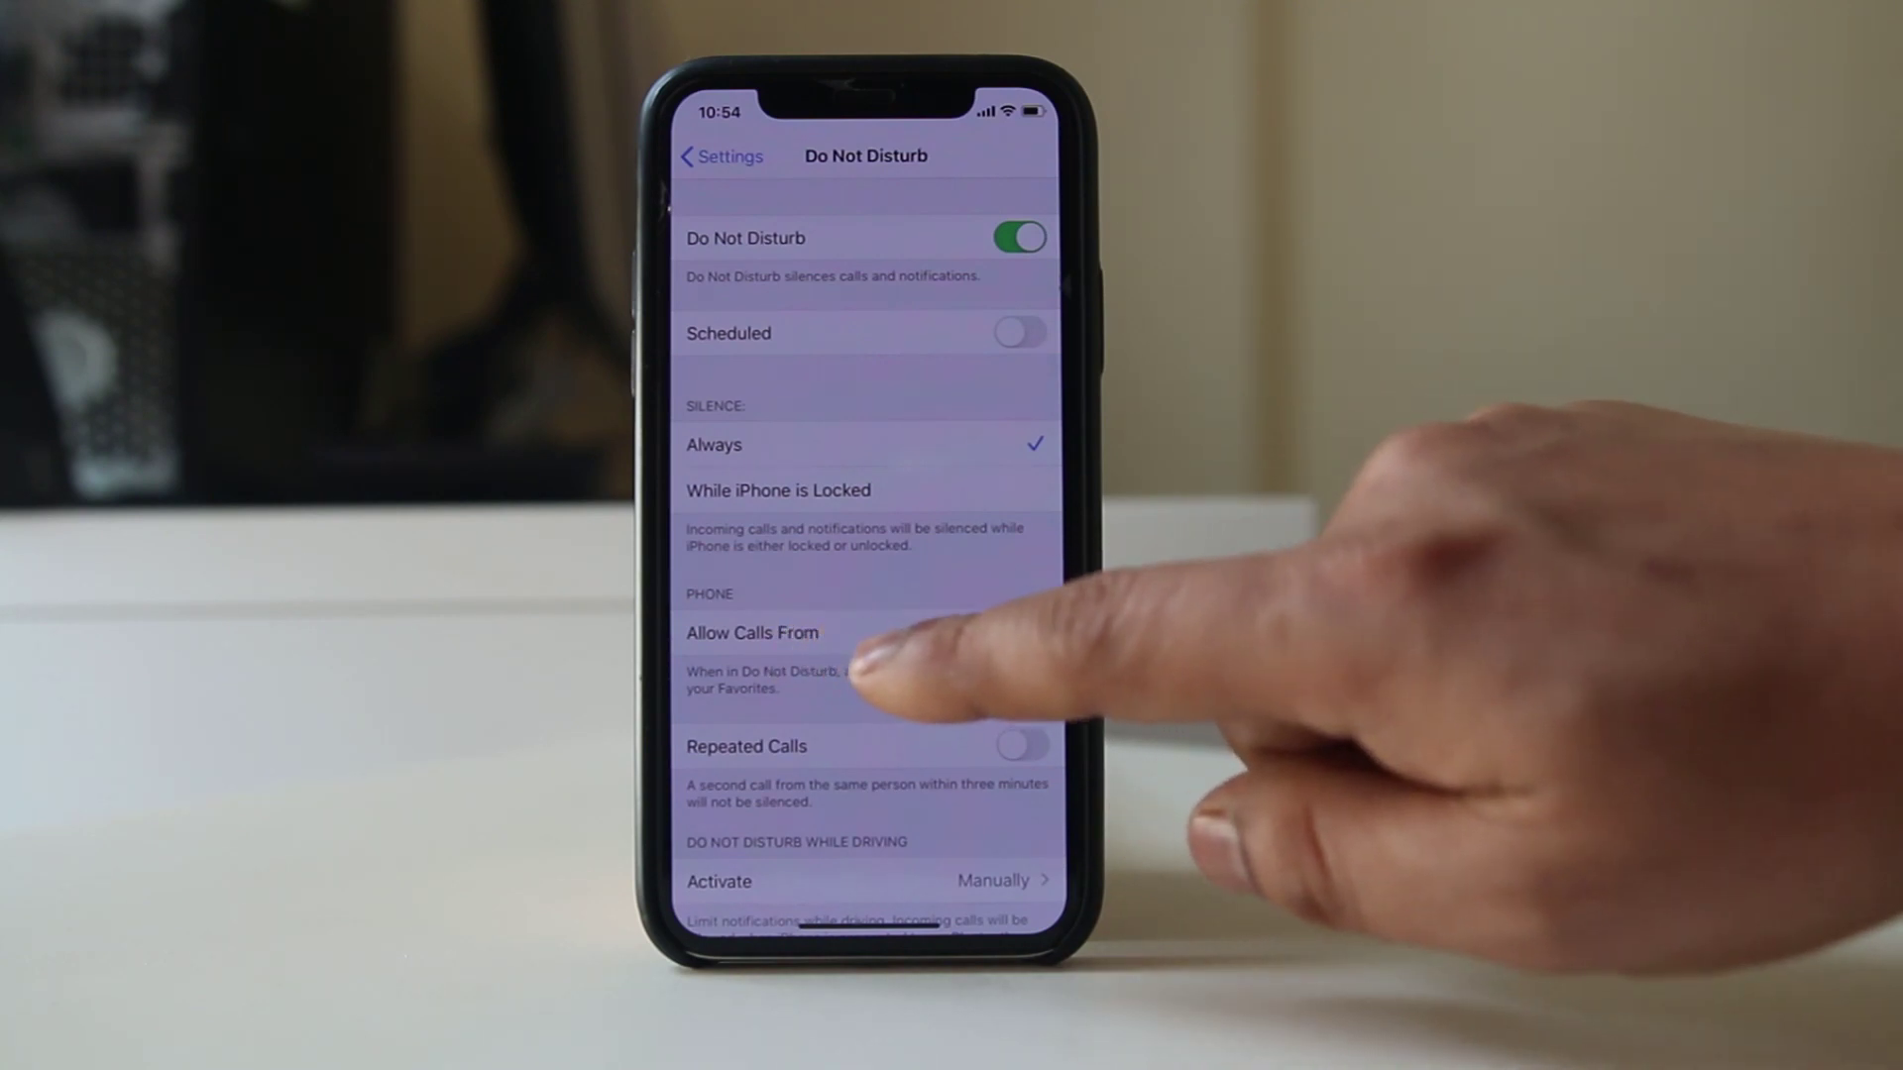
pyautogui.click(802, 637)
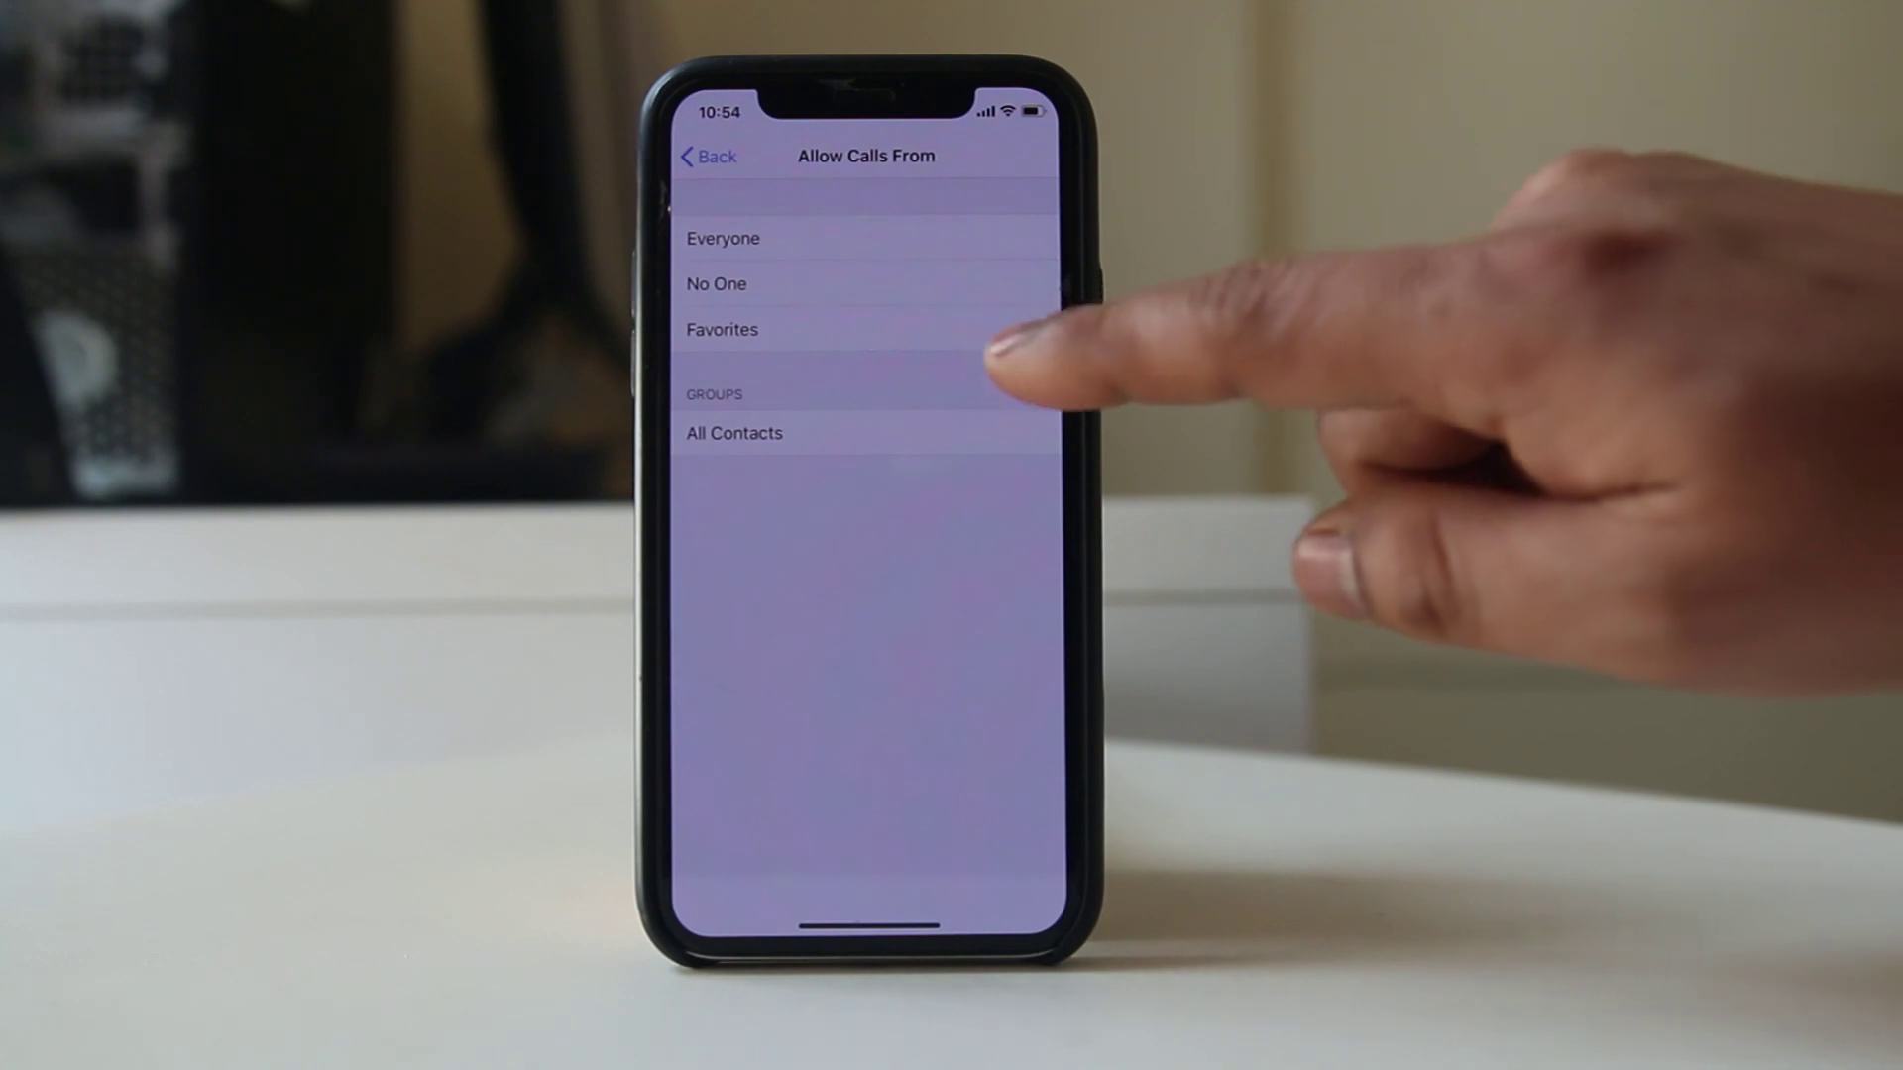
pyautogui.click(974, 327)
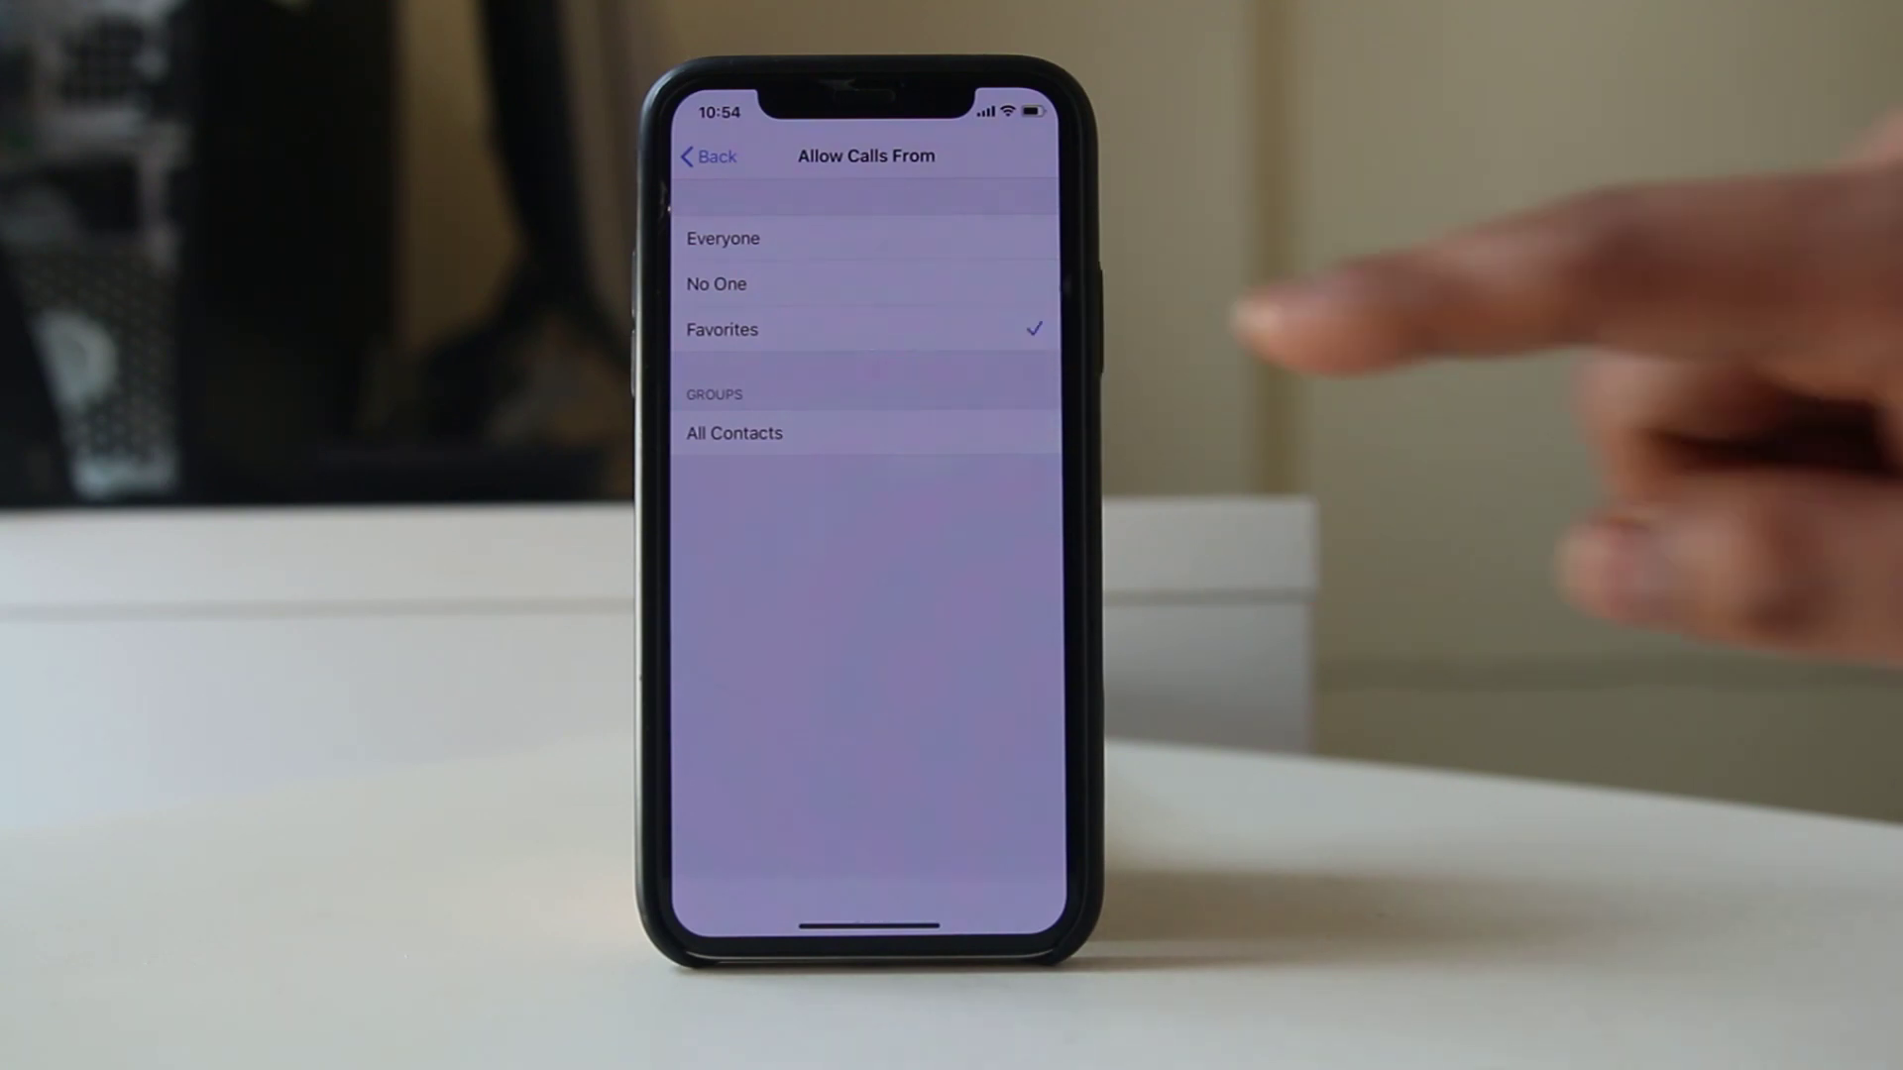